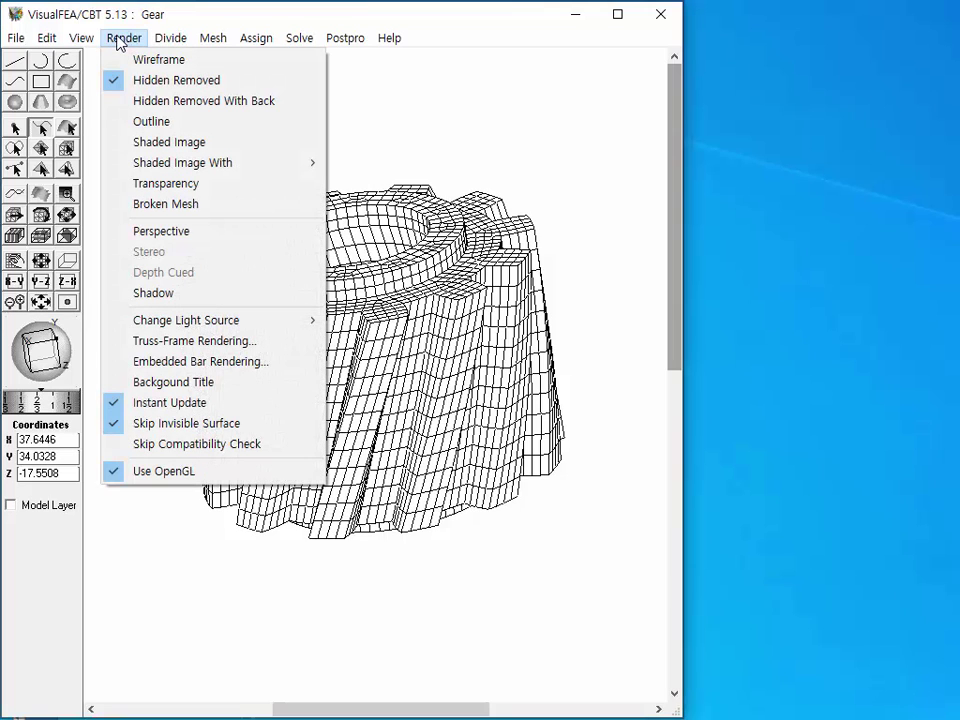
- Render the gear as a shaded image and display its Normal Stress Z contour
click(138, 143)
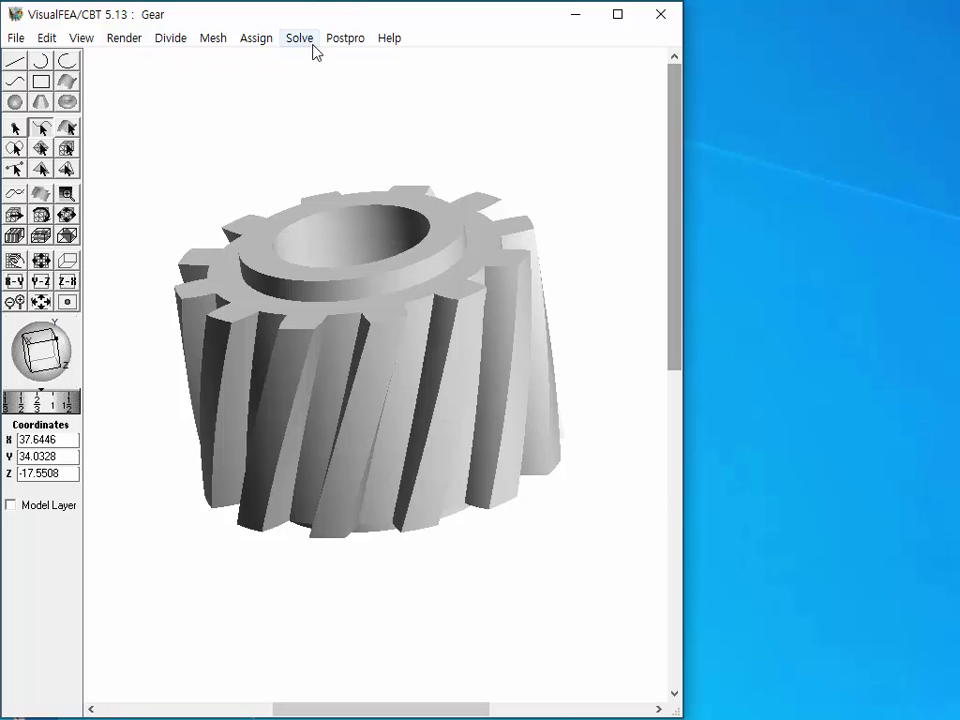
click(343, 42)
click(352, 60)
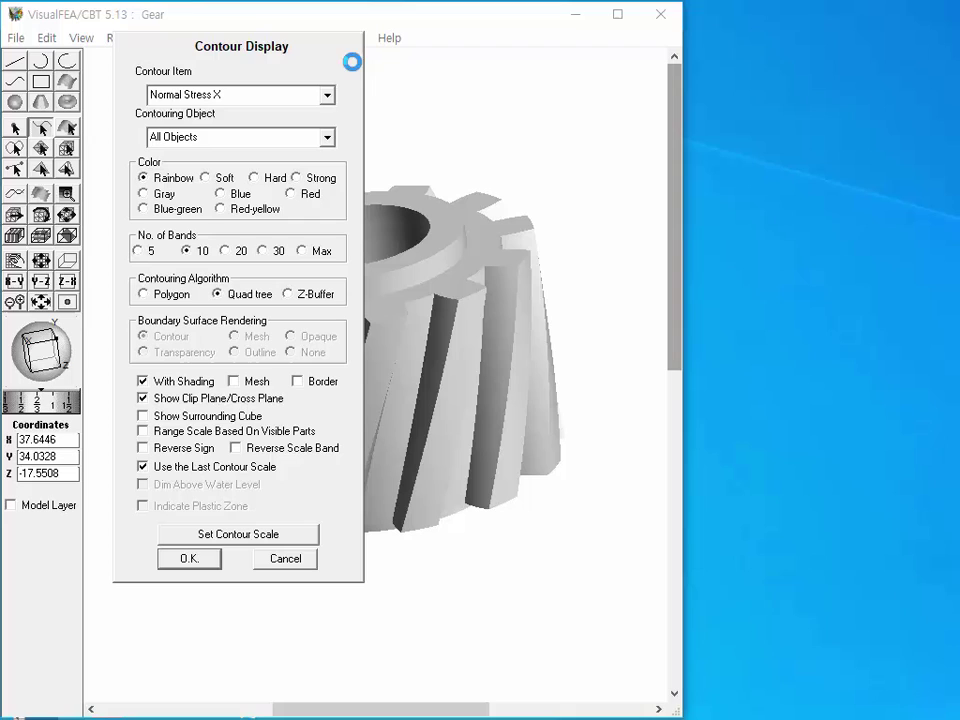
click(327, 96)
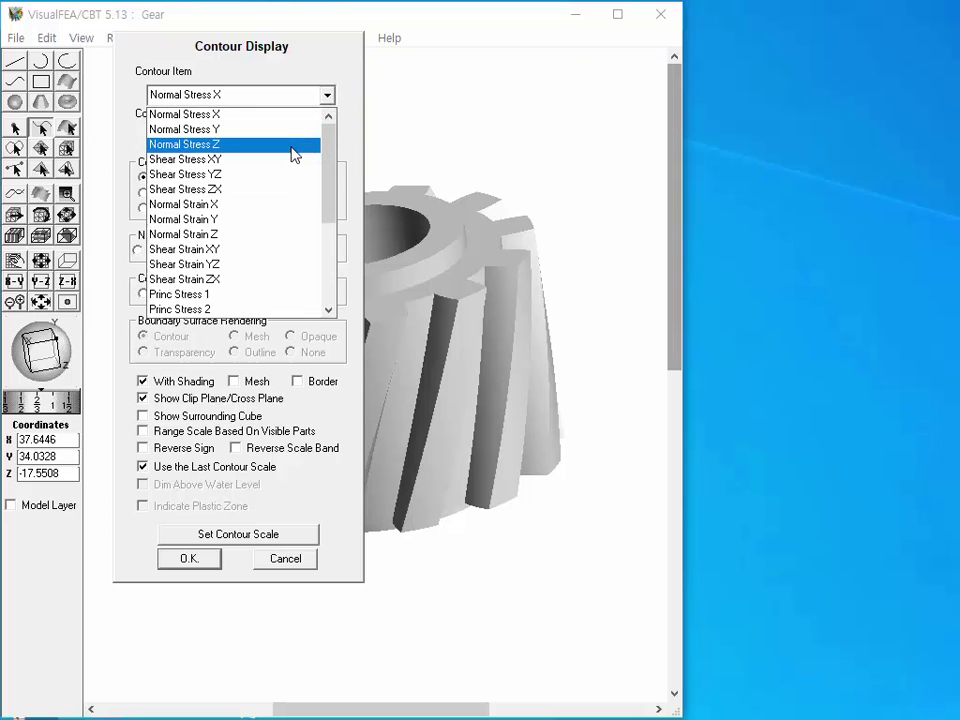
click(287, 145)
click(189, 559)
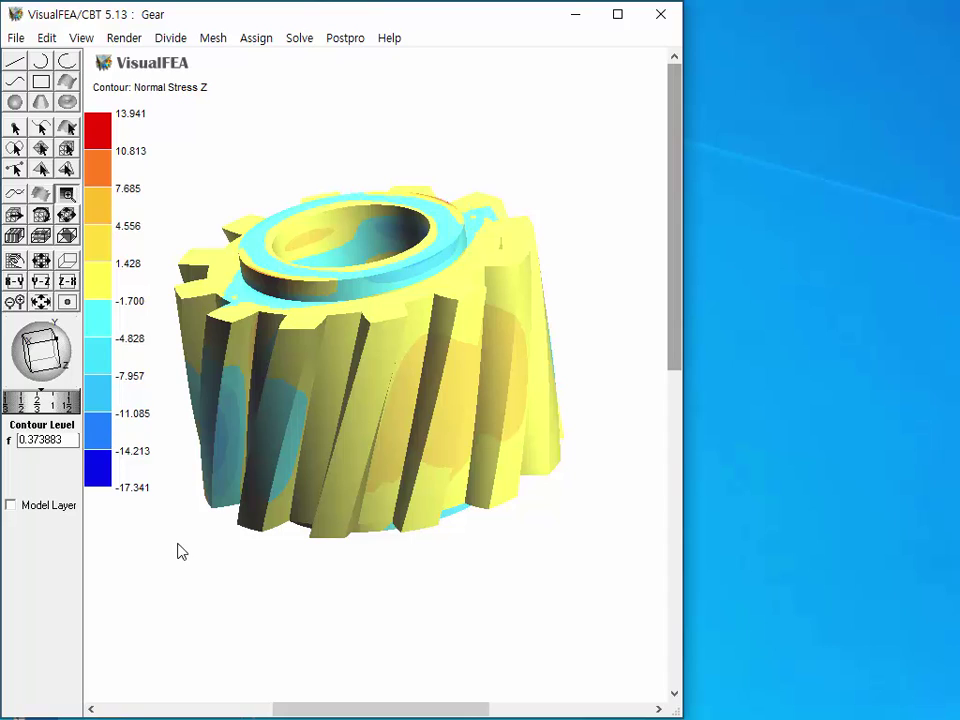
- Open the ray direction settings for changing the light sources
click(116, 38)
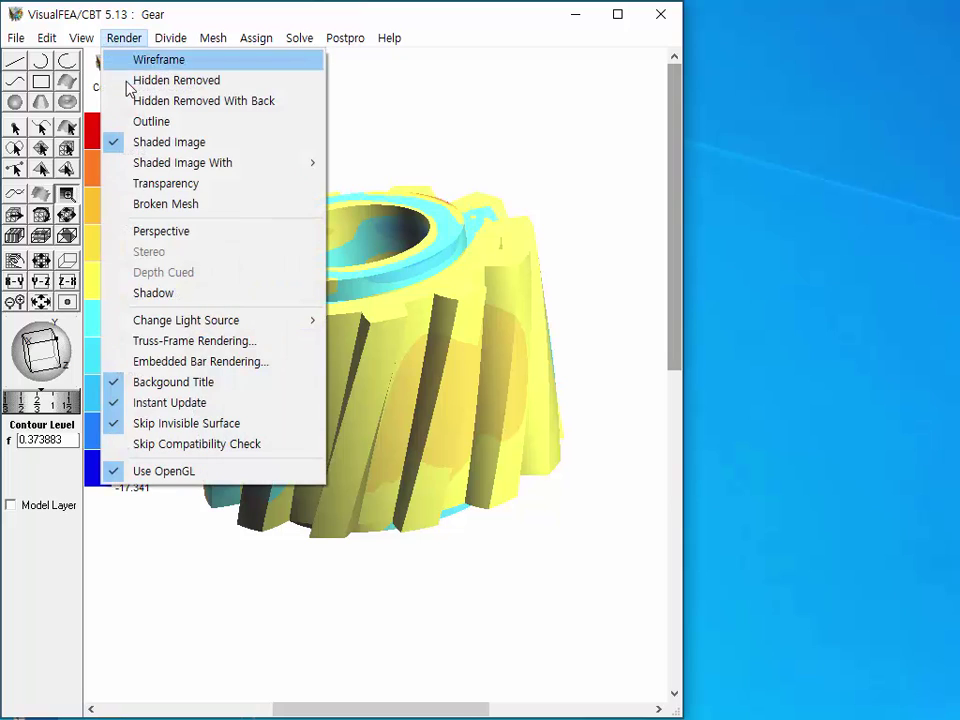
mouse_move(186, 326)
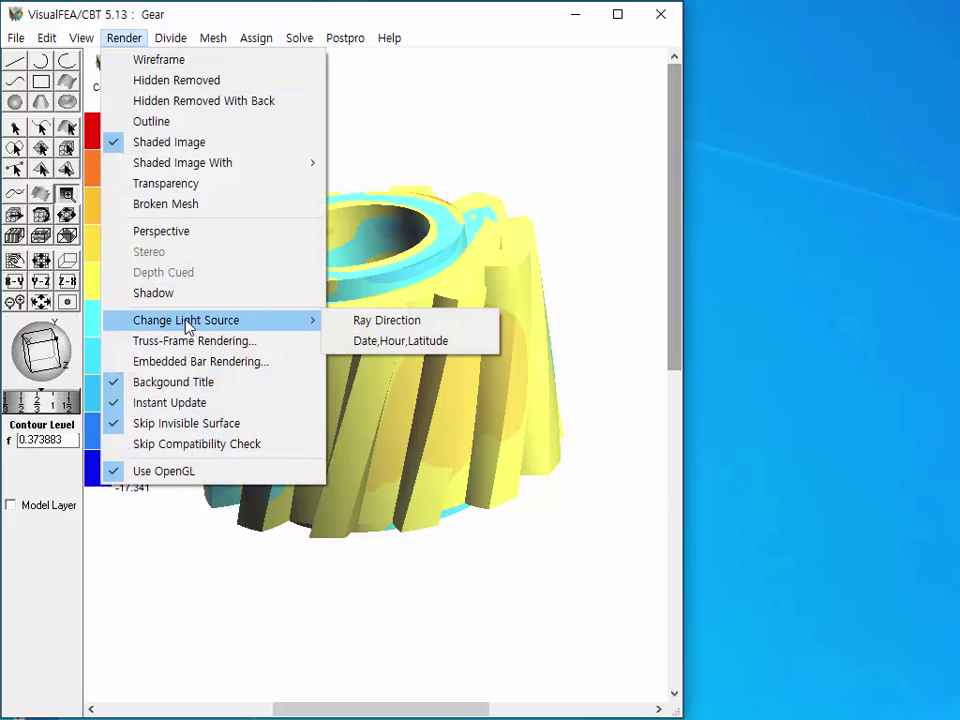
click(369, 324)
drag(855, 30, 857, 30)
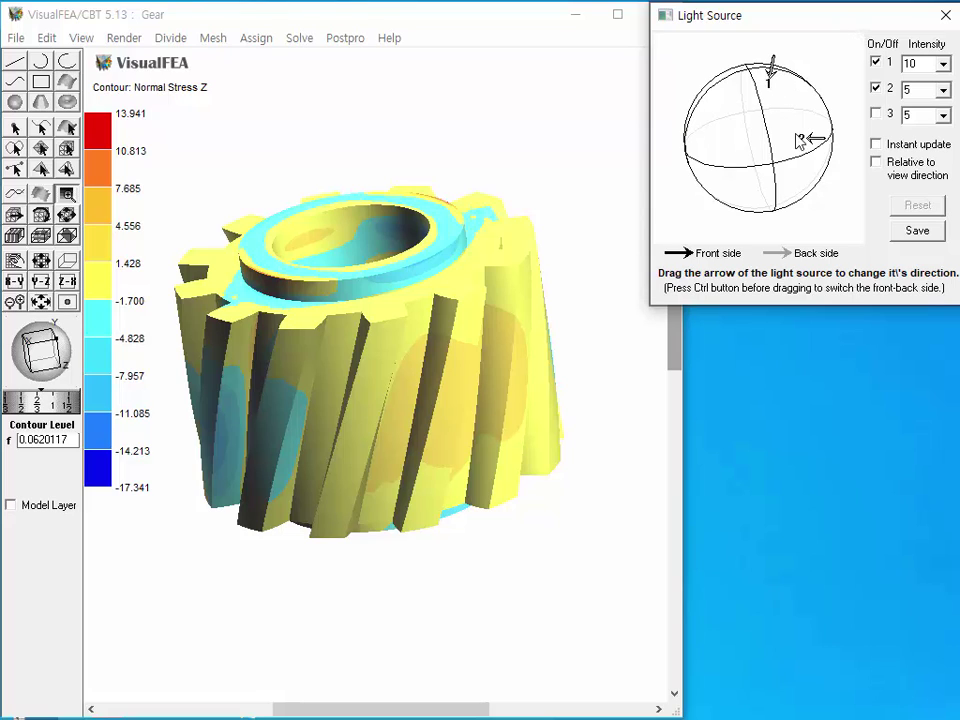
- Switch on light source 3, and turn light source 2 off and on again
click(876, 115)
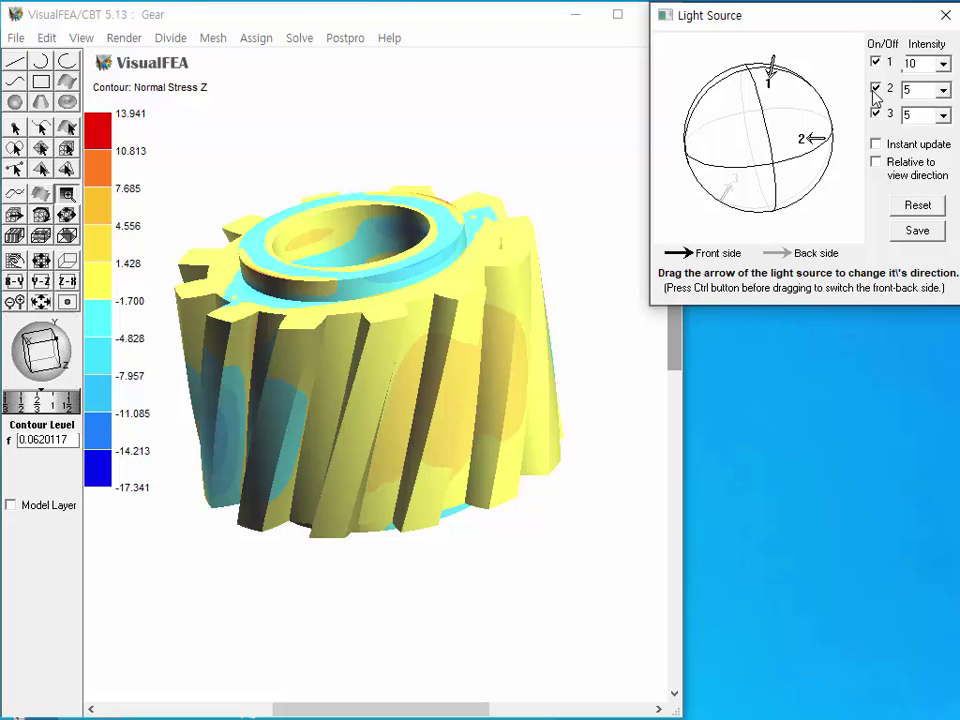
click(876, 89)
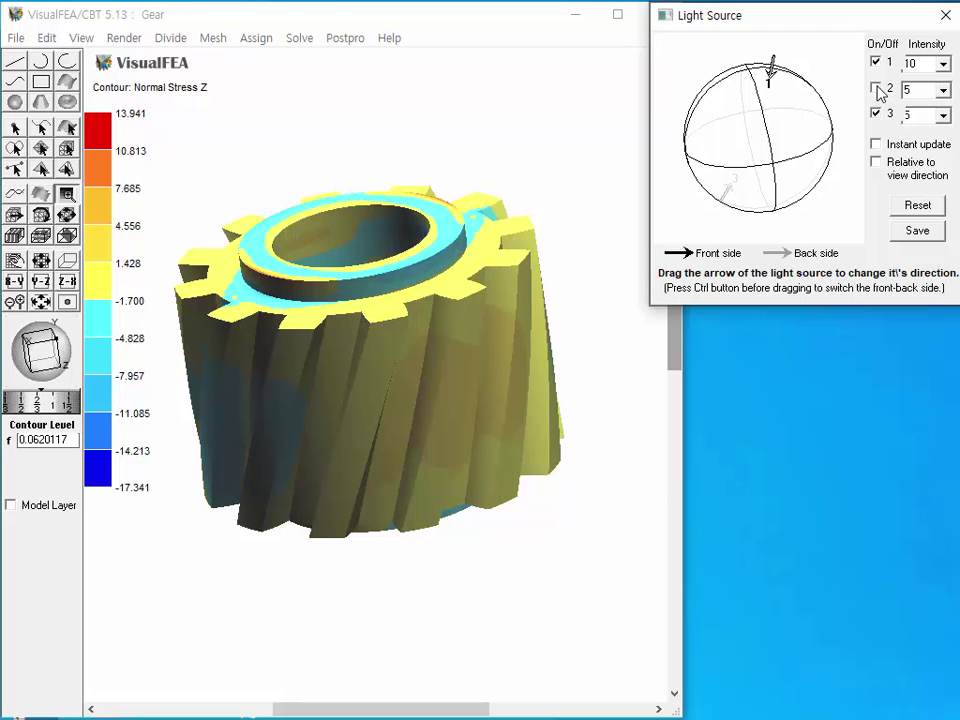
click(876, 89)
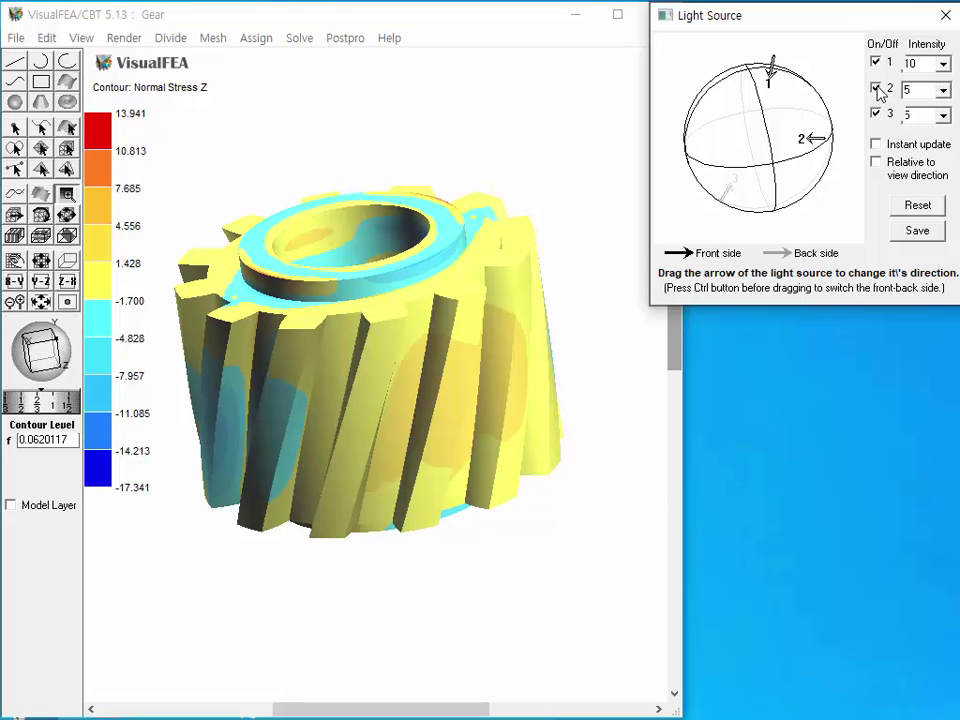
- Set the intensity of light source 2 to 7 and of light source 3 to 3
click(944, 91)
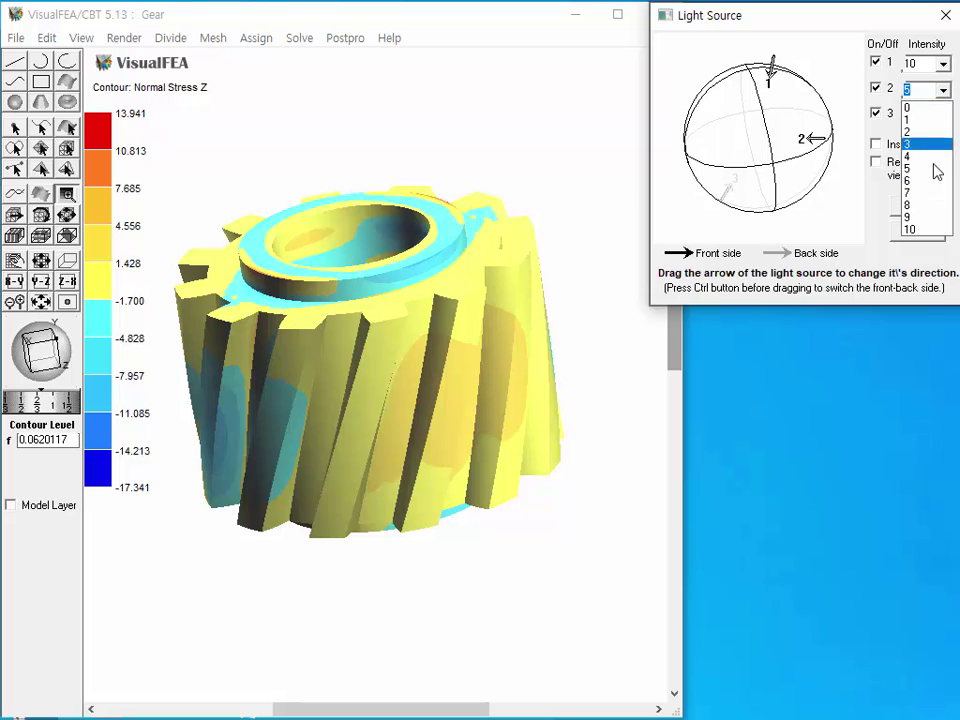
click(928, 195)
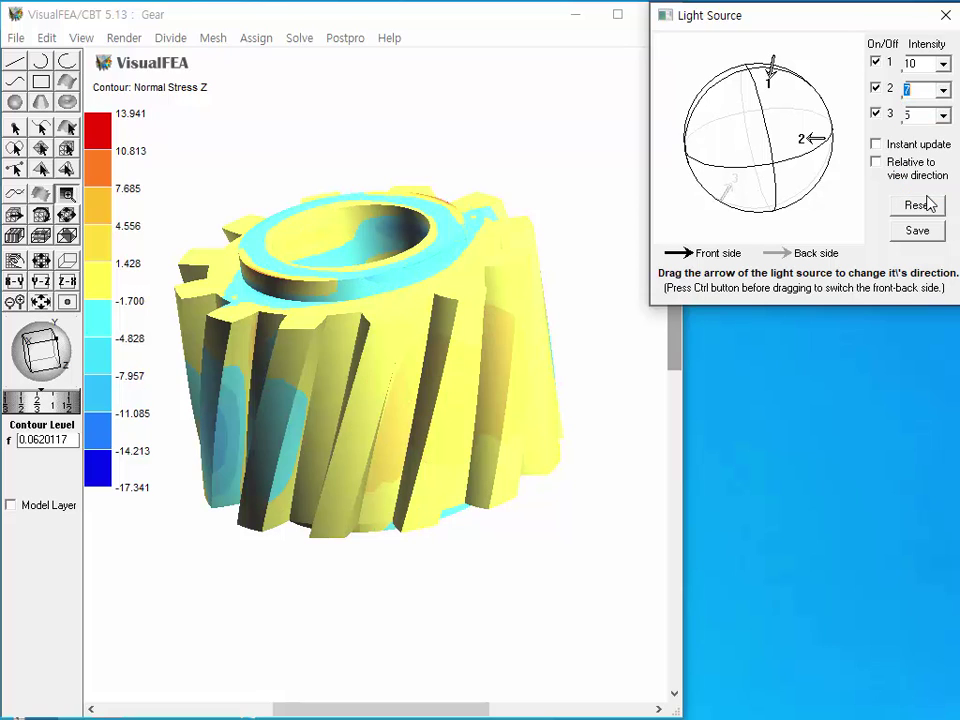
click(943, 116)
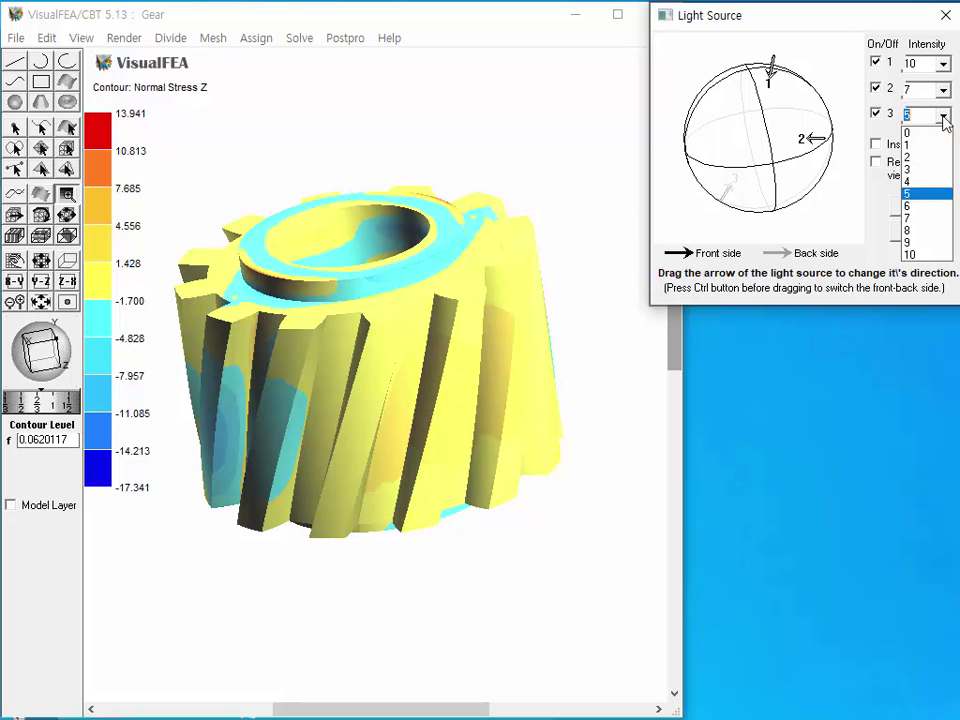
click(919, 169)
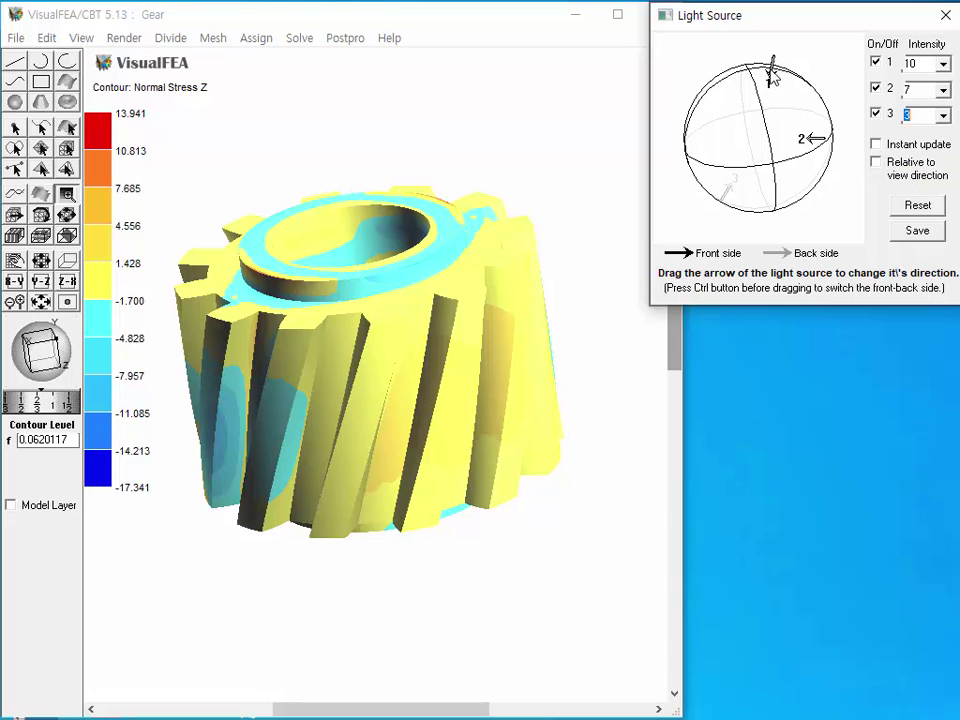
- Re-aim light sources 1 and 3 on the direction sphere, switching light 2 to the back side and light 3 to the front side
drag(775, 78, 740, 90)
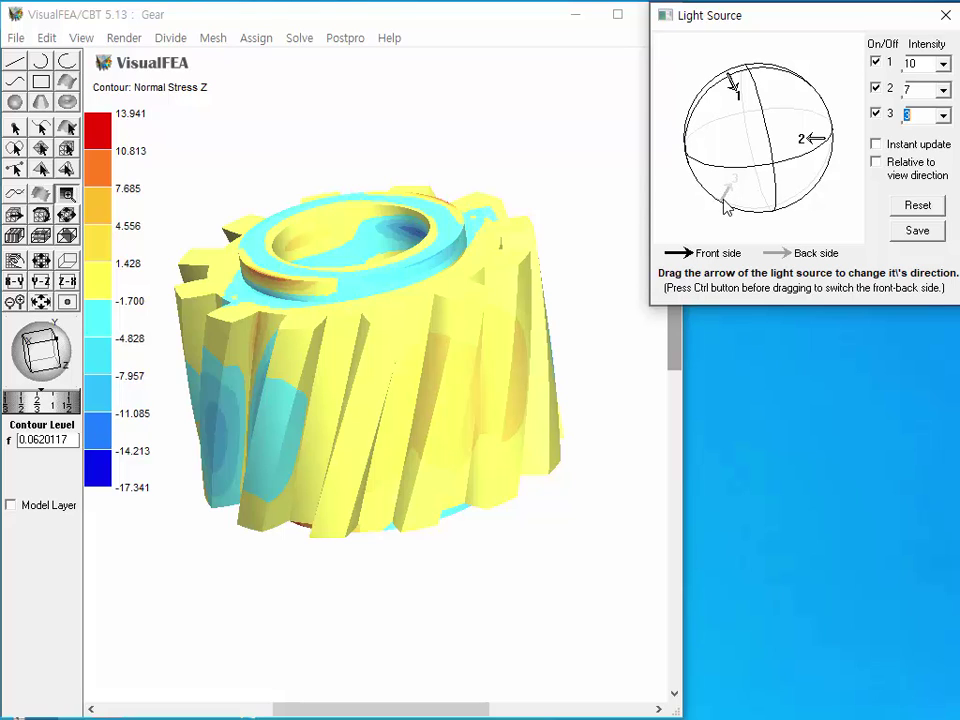
mouse_move(726, 205)
mouse_down()
mouse_move(729, 167)
mouse_move(714, 198)
mouse_up()
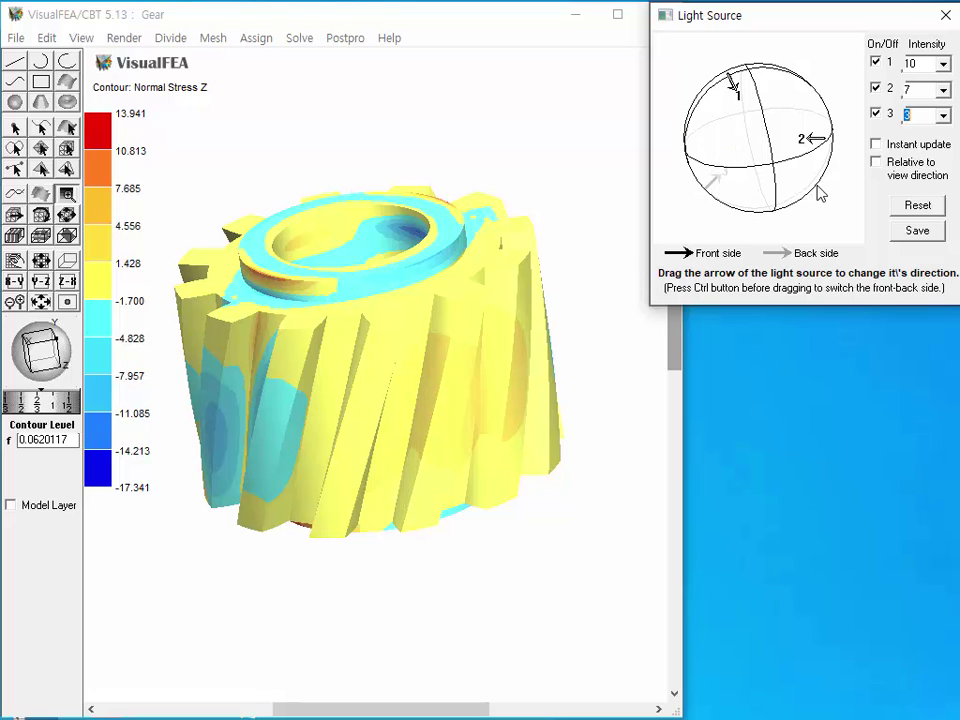
ctrl+click(817, 145)
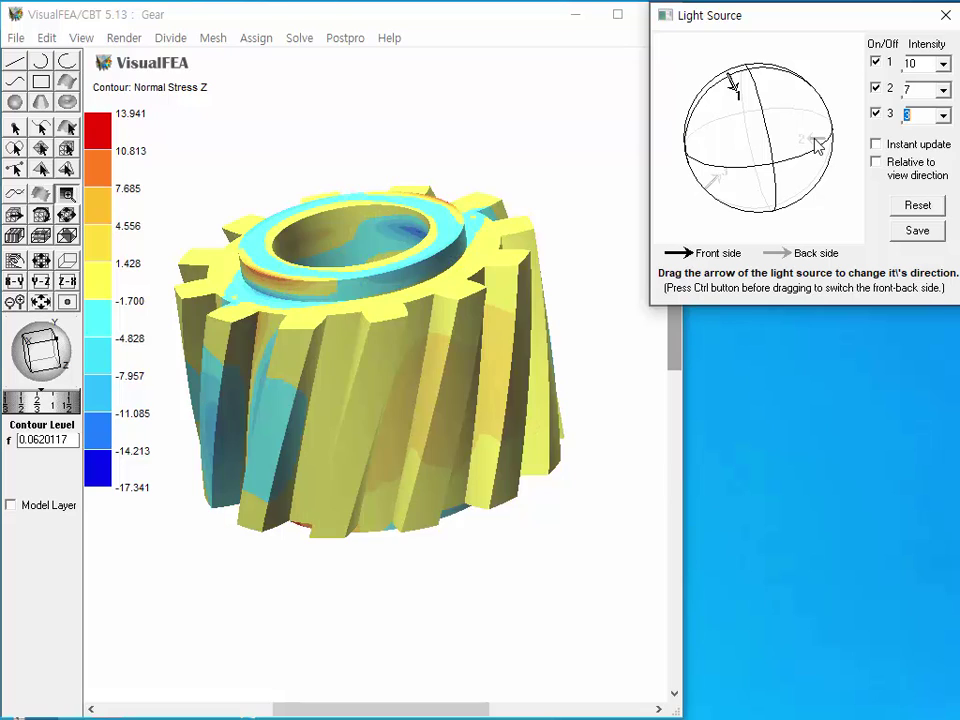
ctrl+click(714, 189)
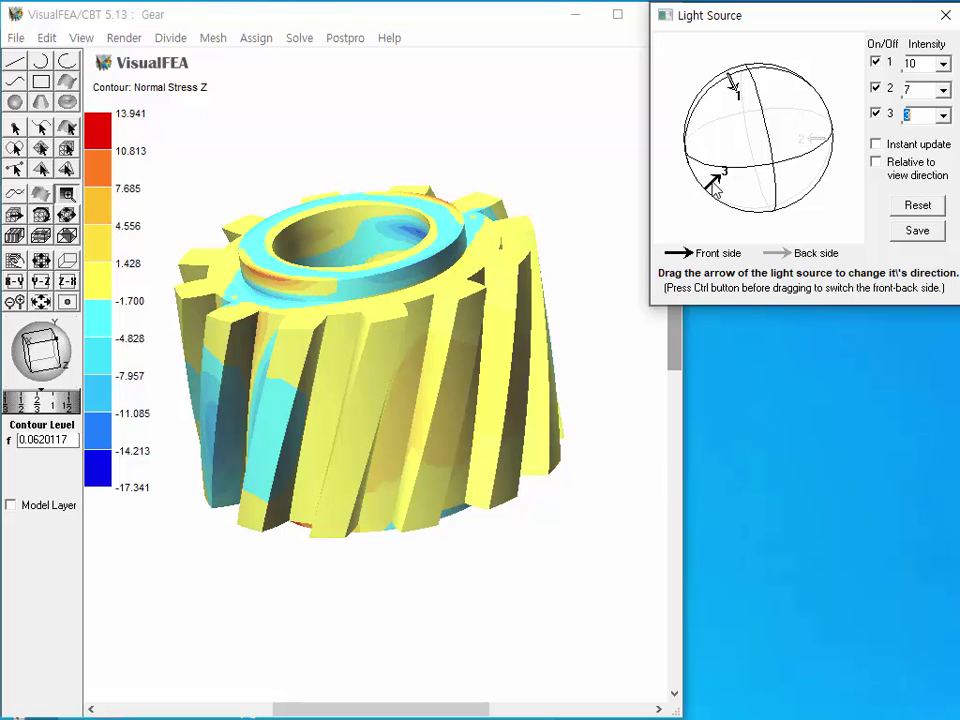
drag(714, 190, 740, 195)
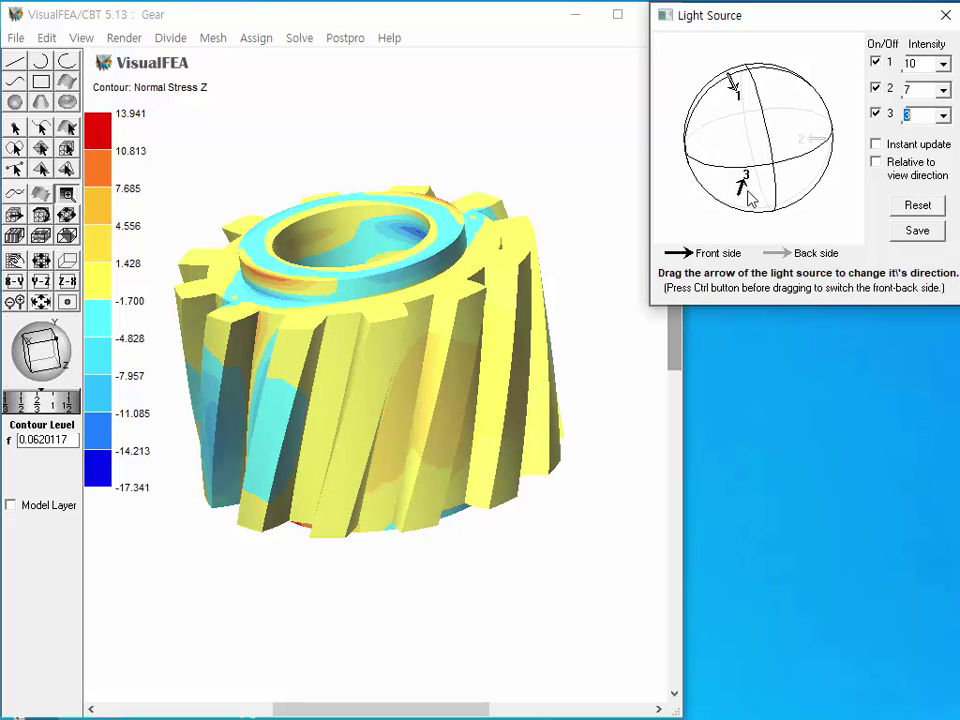
- Enable instant update and shift the direction of light source 1 further around the sphere
click(877, 146)
mouse_move(735, 90)
mouse_down()
mouse_move(803, 87)
mouse_move(790, 104)
mouse_move(765, 90)
mouse_move(735, 110)
mouse_move(729, 98)
mouse_up()
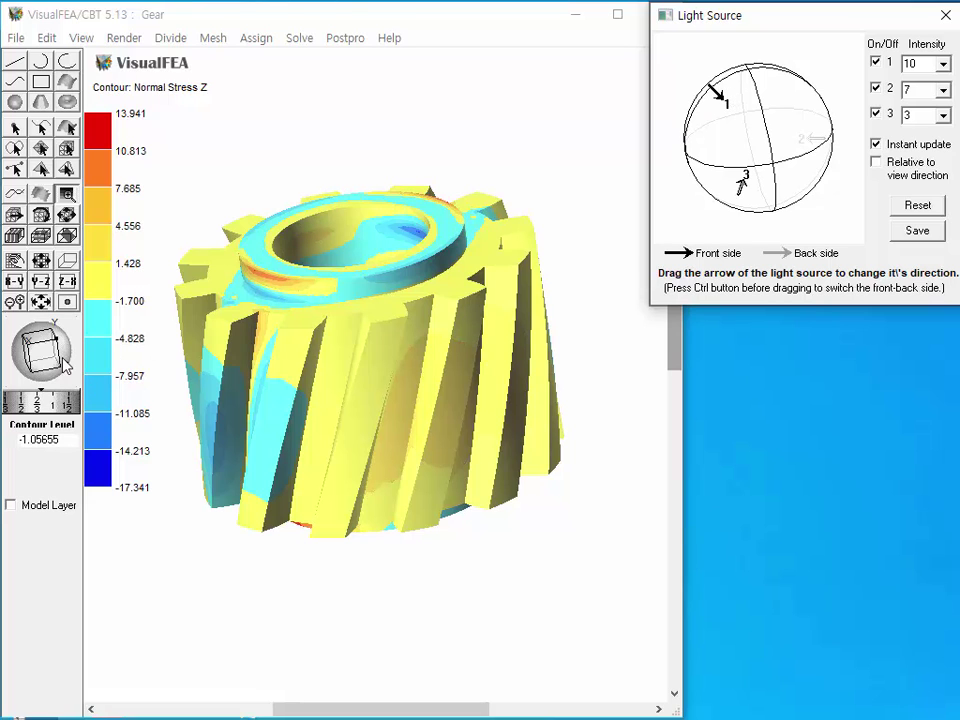
- Compare the lighting while rotating the gear with the lights relative to the view direction switched off, on, and off again
drag(65, 365, 11, 366)
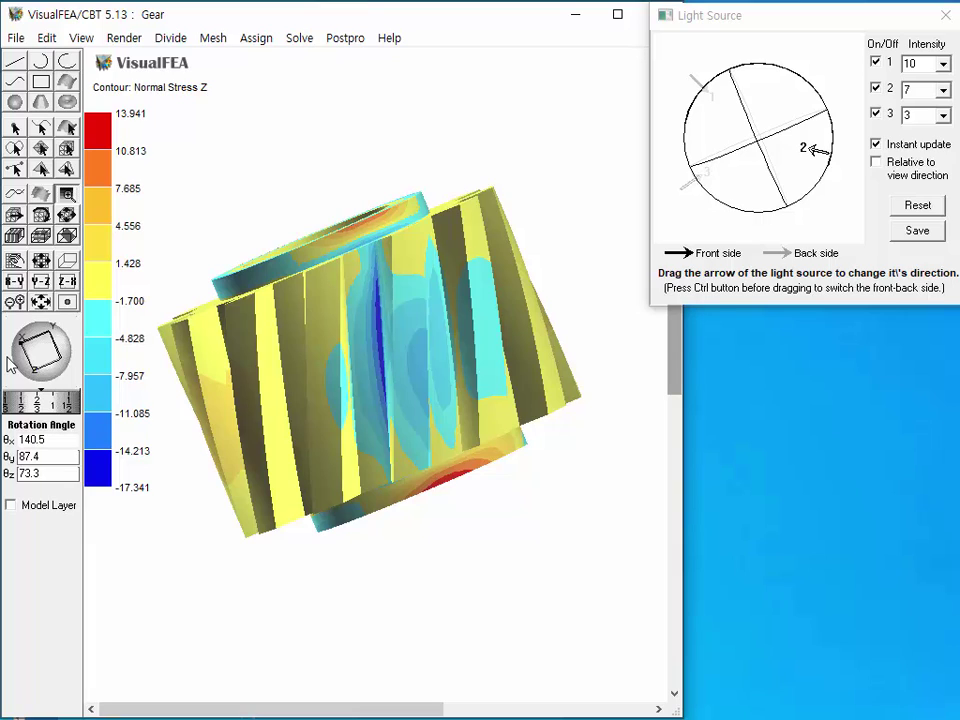
click(877, 164)
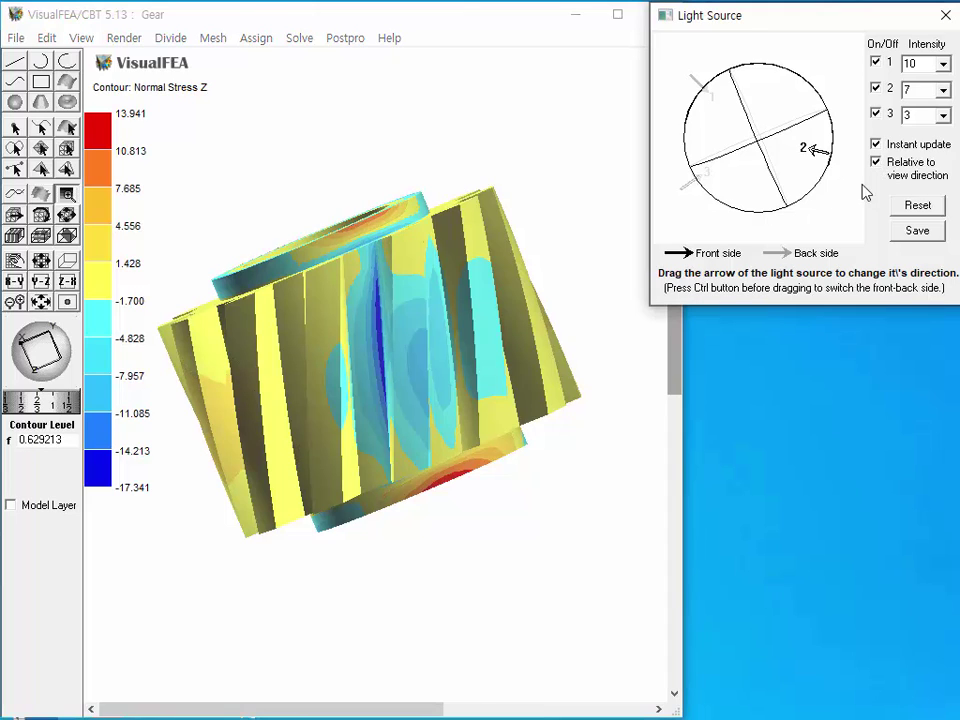
drag(62, 350, 41, 377)
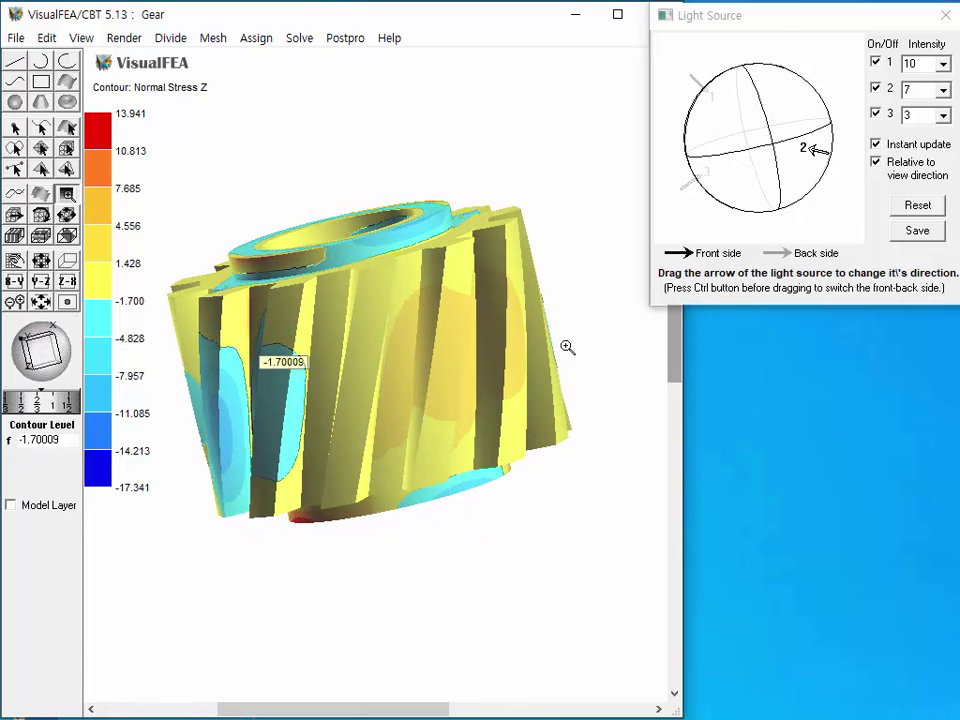
click(880, 170)
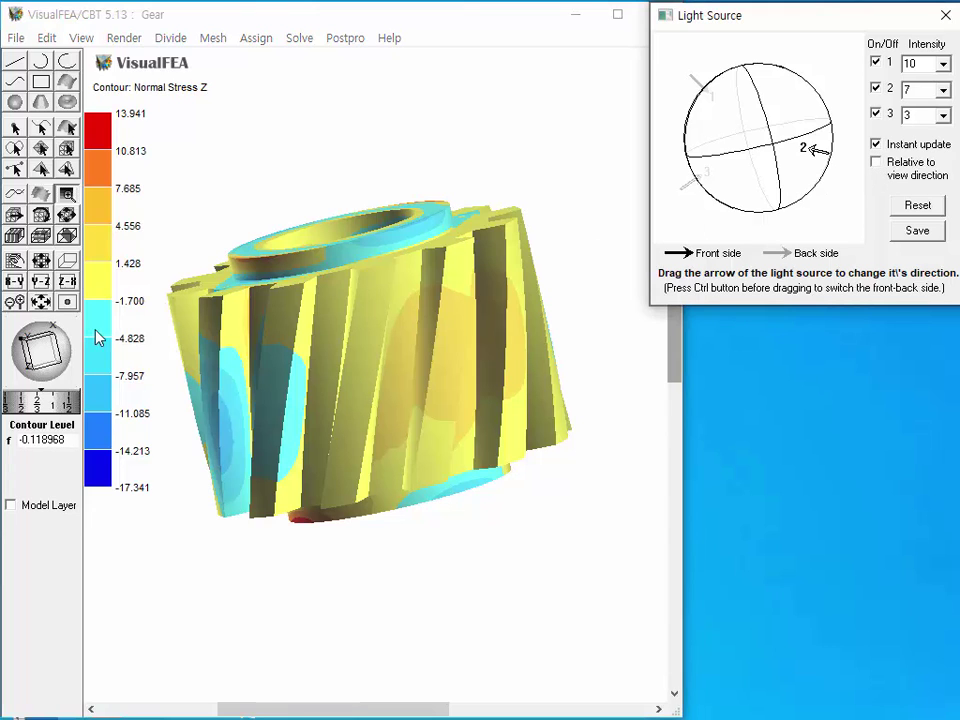
drag(22, 362, 78, 361)
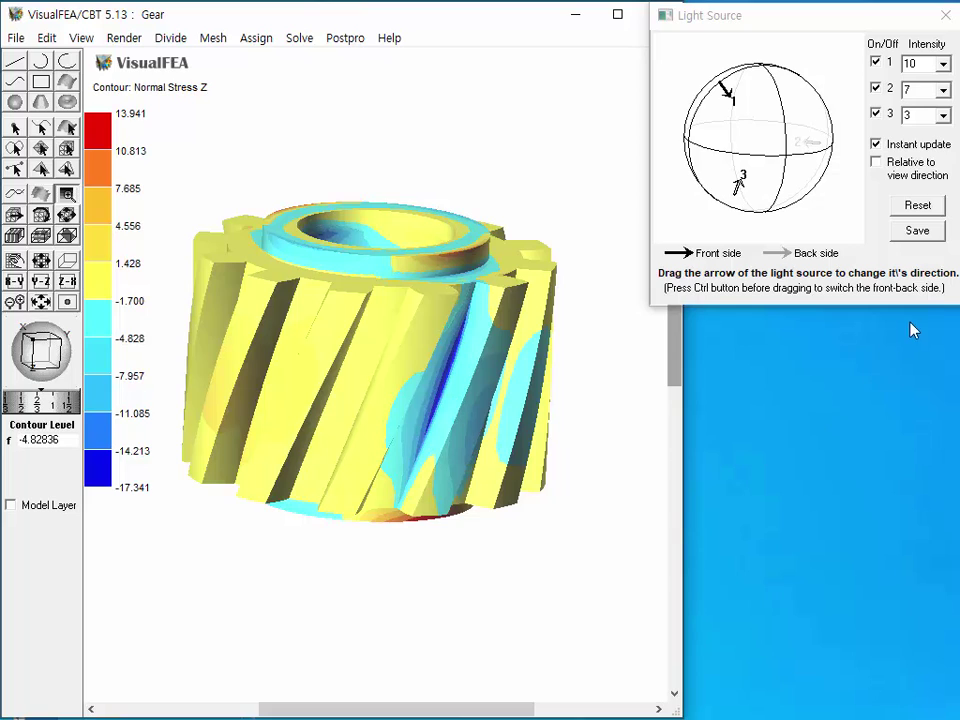
- Reset the light sources to their defaults, save the light settings and close them
click(915, 207)
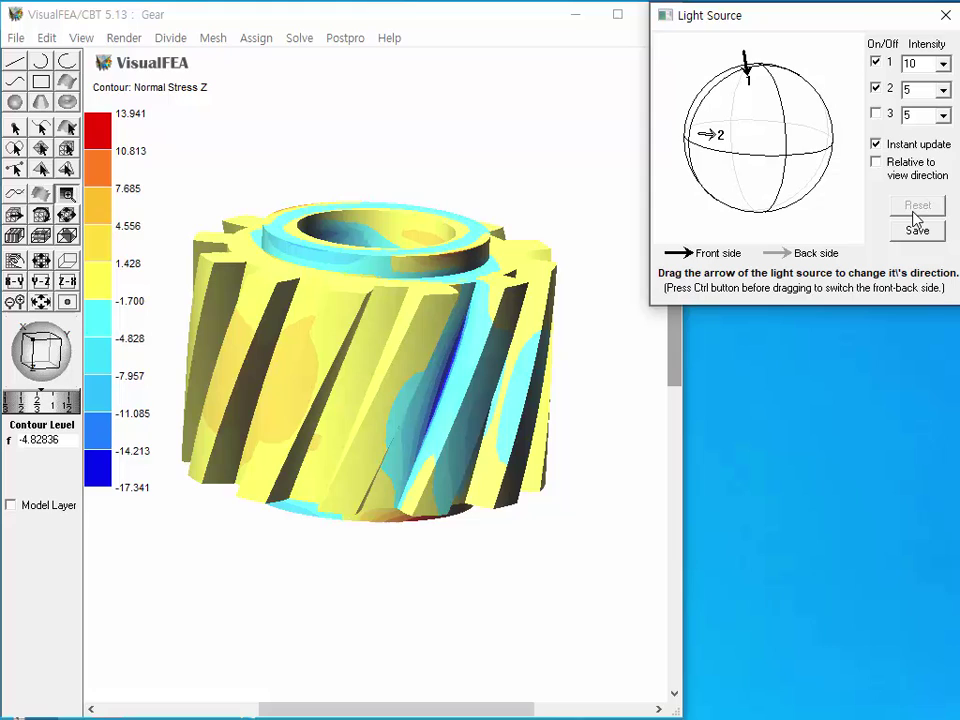
click(922, 234)
click(945, 16)
- In the light source preferences, enable instant update, tilt the direction of light source 1 slightly, and save the settings
click(47, 37)
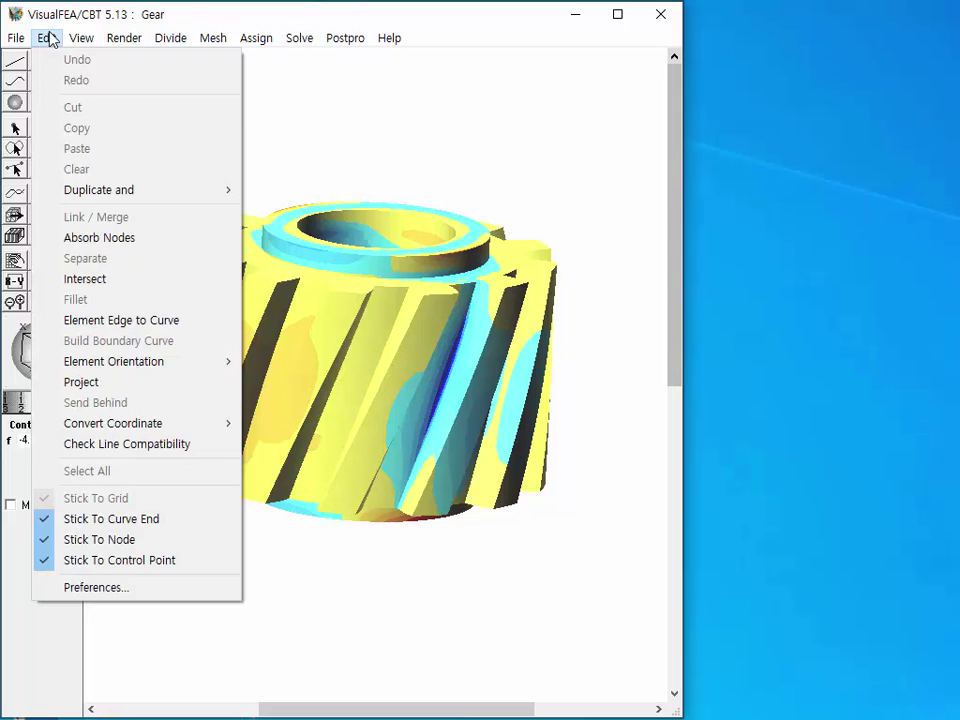
click(117, 590)
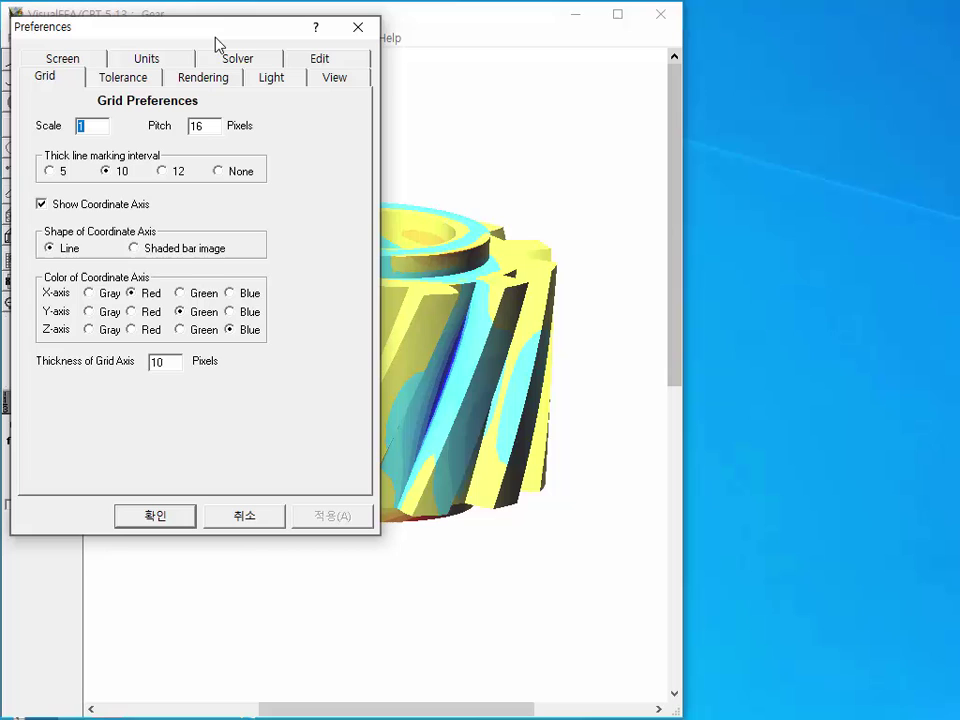
drag(229, 39, 801, 22)
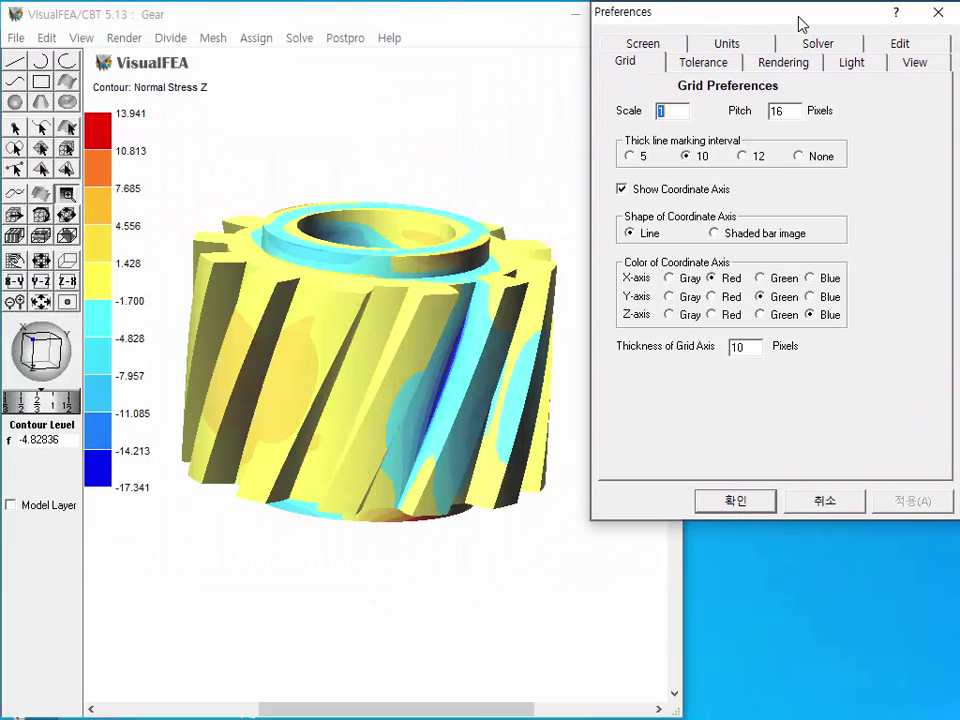
click(851, 64)
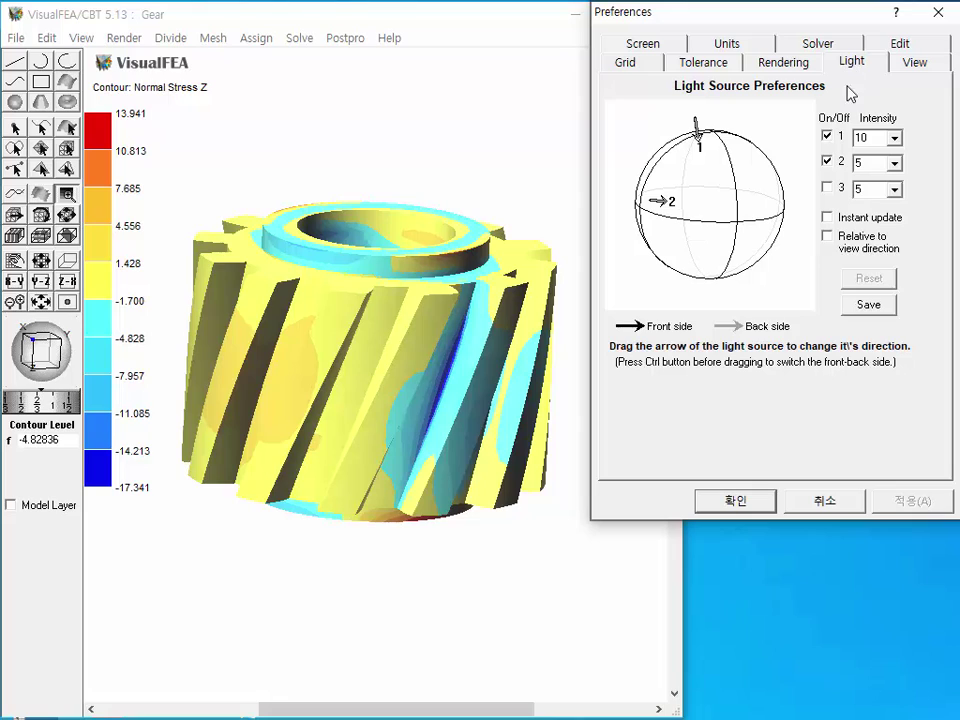
click(827, 218)
mouse_move(700, 145)
mouse_down()
mouse_move(748, 148)
mouse_move(686, 149)
mouse_up()
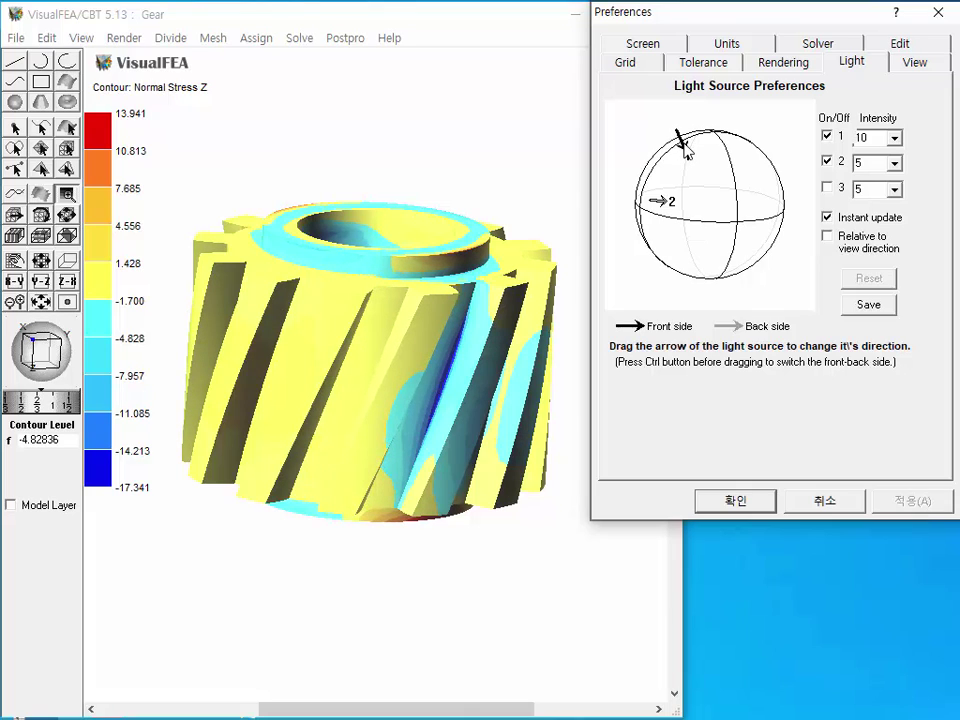
click(869, 305)
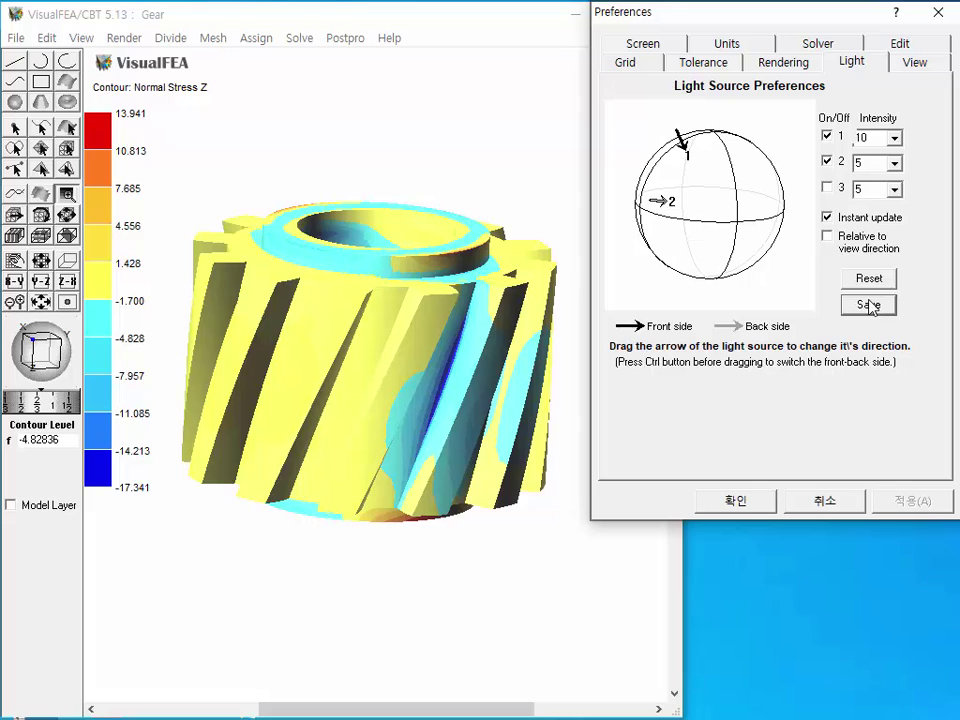